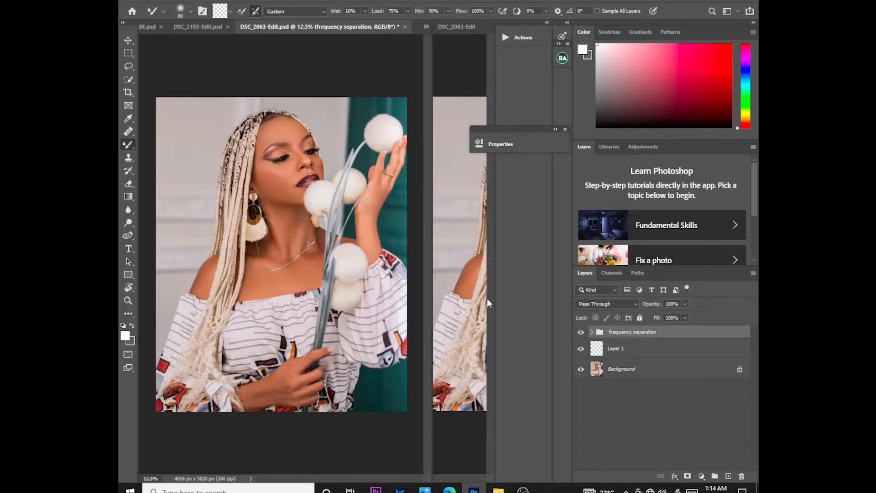
Step: Create a new layer above the frequency separation group in Soft Light mode, filled with 50% gray neutral color
key("ctrl+shift+n")
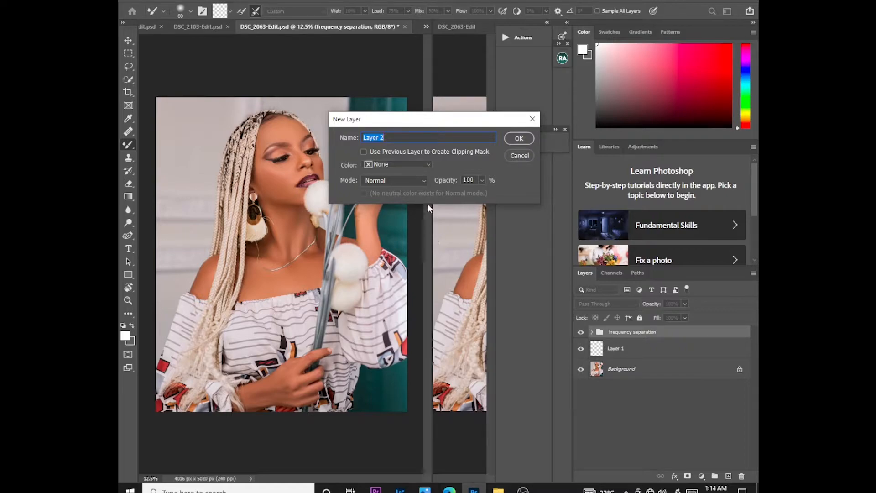
left_click(408, 182)
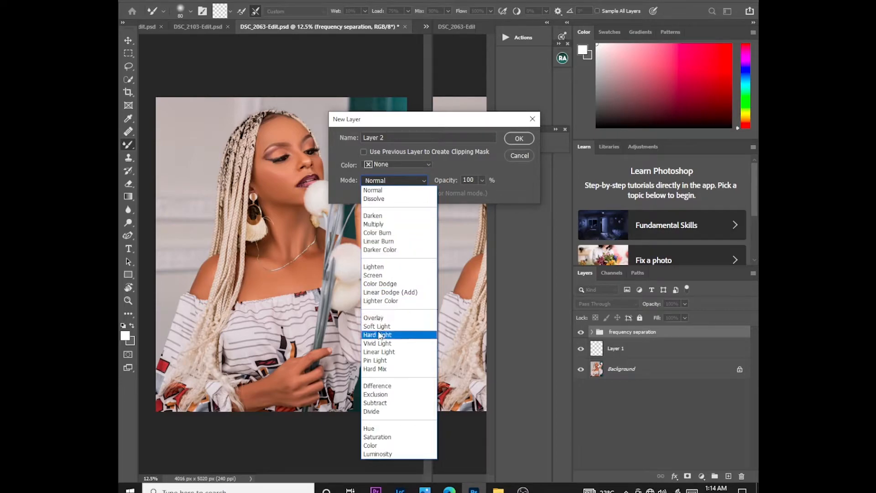
left_click(380, 322)
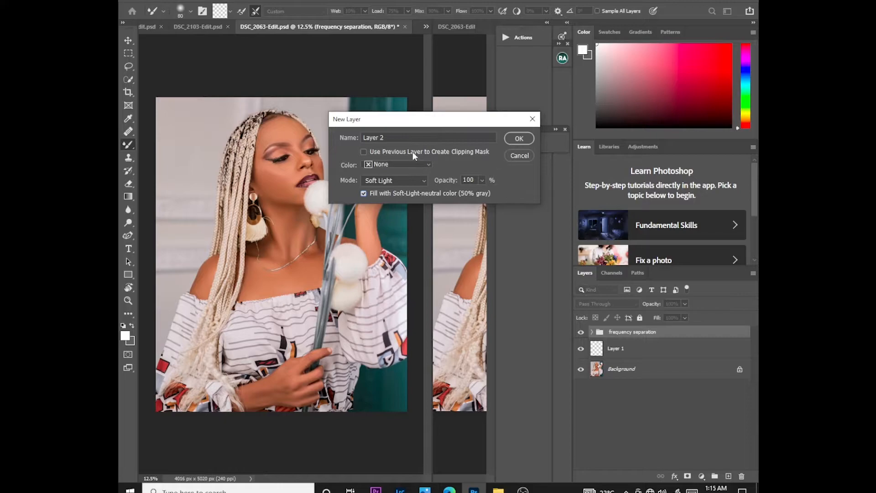
left_click(518, 139)
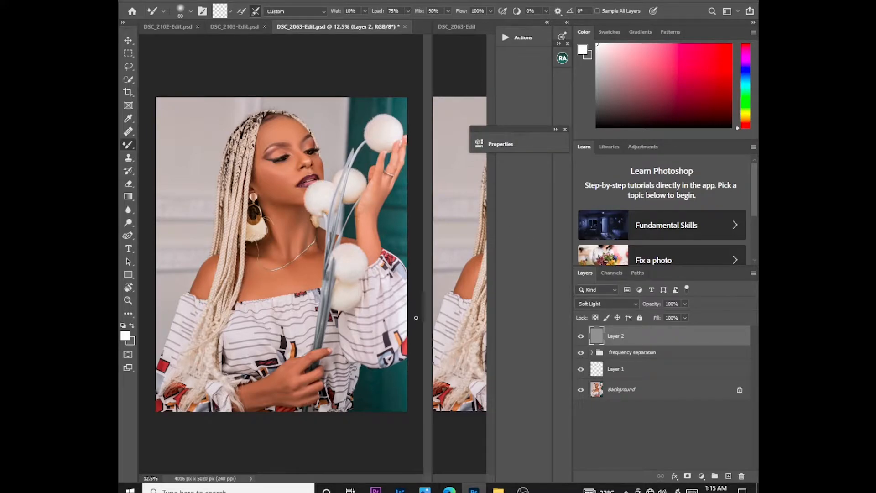
Step: Switch from the Mixer Brush to the regular Brush tool with black as foreground color and a size of 150
key("x")
right_click(128, 146)
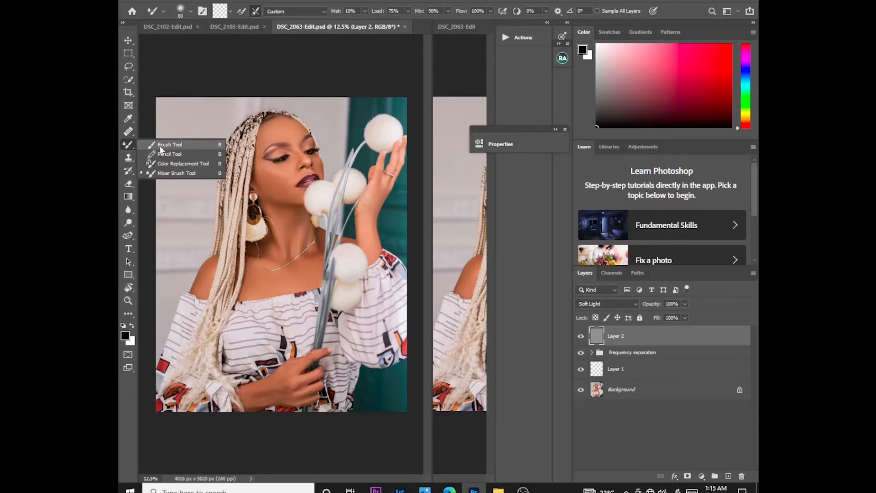
left_click(164, 145)
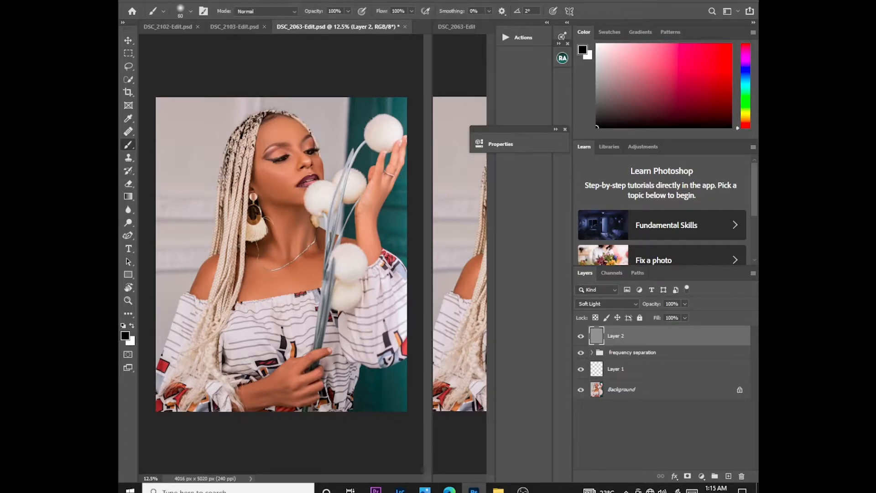
key("bracketright")
key("bracketright")
key("bracketright")
Step: Add a Black & White adjustment layer above the gray layer and darken the skin tones with its color sliders
left_click(701, 476)
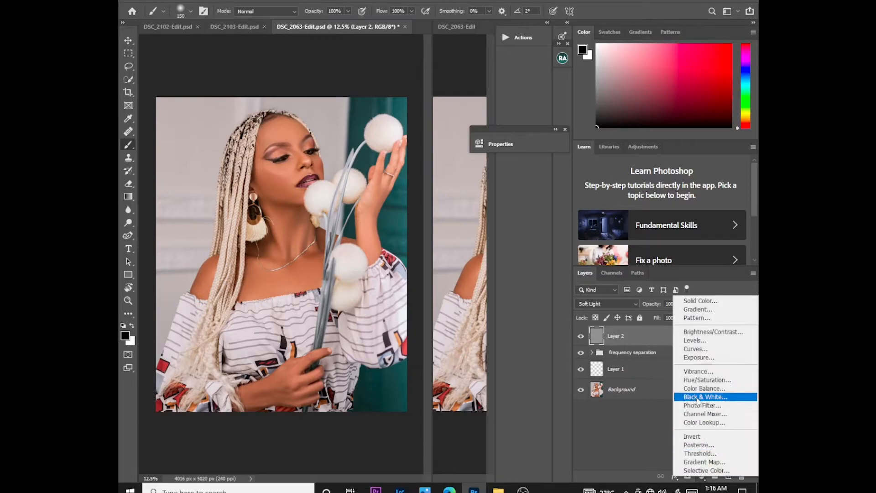
left_click(702, 397)
left_click_drag(392, 209, 359, 209)
left_click(451, 144)
left_click(565, 129)
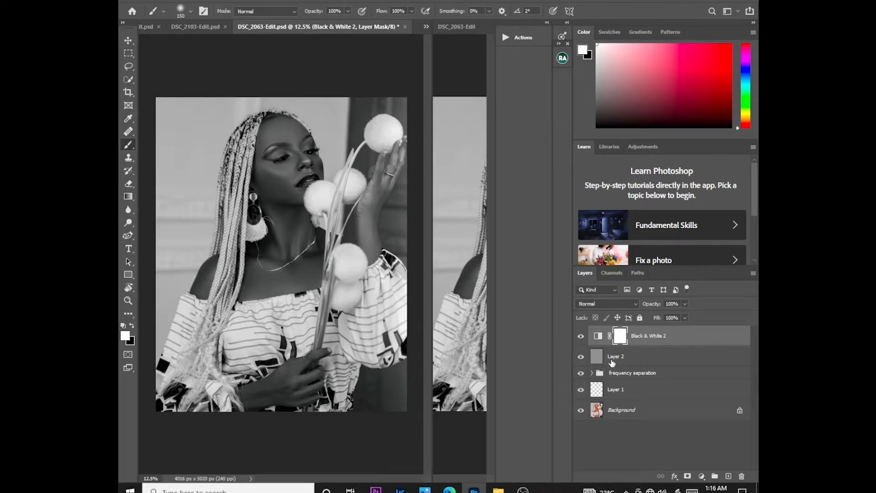
Step: Rename the gray Soft Light layer as "dodge and burn"
left_click(612, 361)
double_click(612, 357)
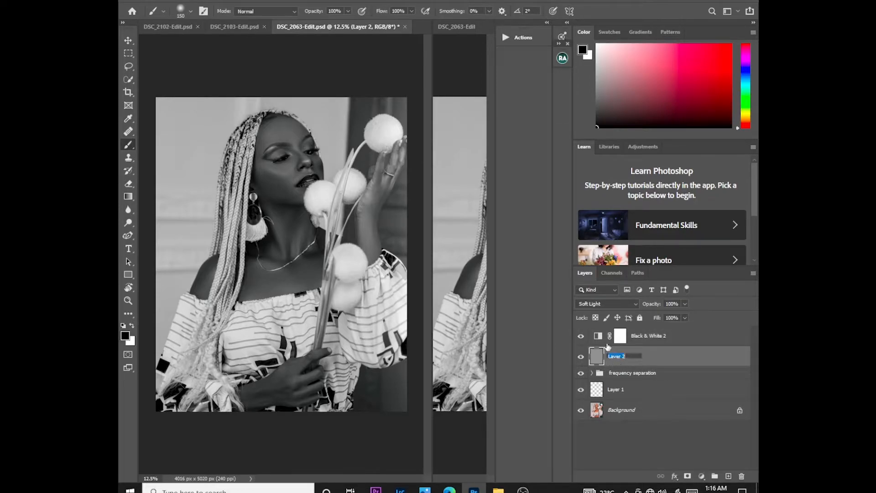
type("dodoed")
key("BackSpace")
left_click(651, 358)
double_click(621, 360)
key("Escape")
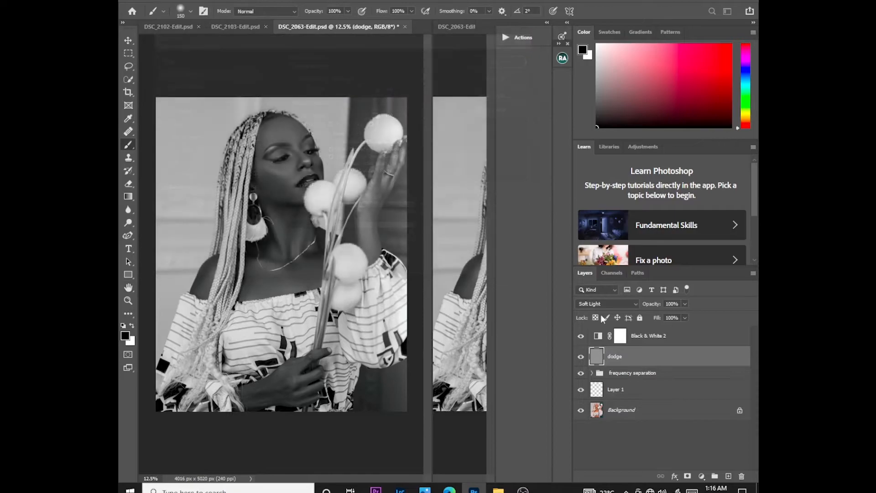
double_click(621, 357)
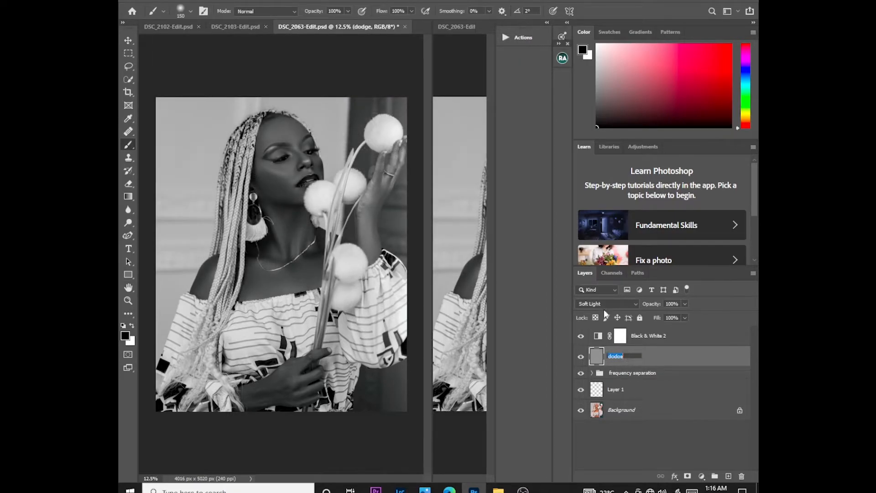
left_click(627, 357)
type("and burn")
key("Return")
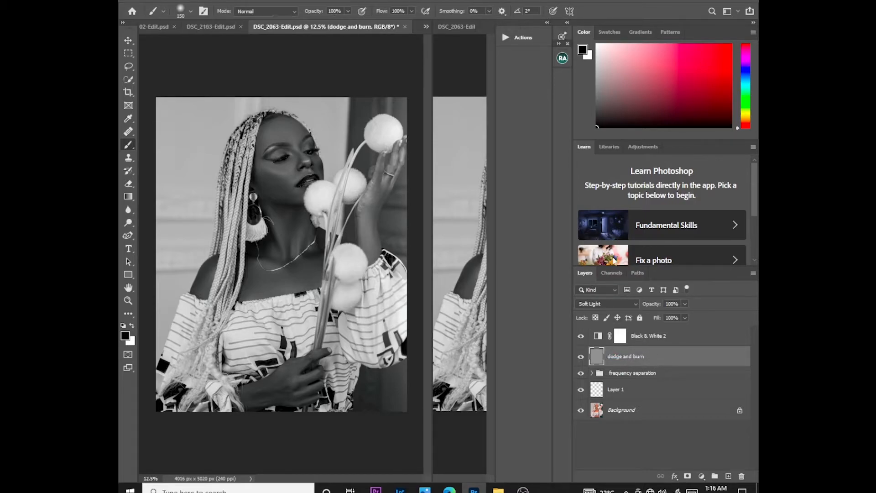
Step: Set the Brush tool's flow to 1% and make white the foreground color for dodging
right_click(130, 144)
left_click(161, 146)
left_click(412, 11)
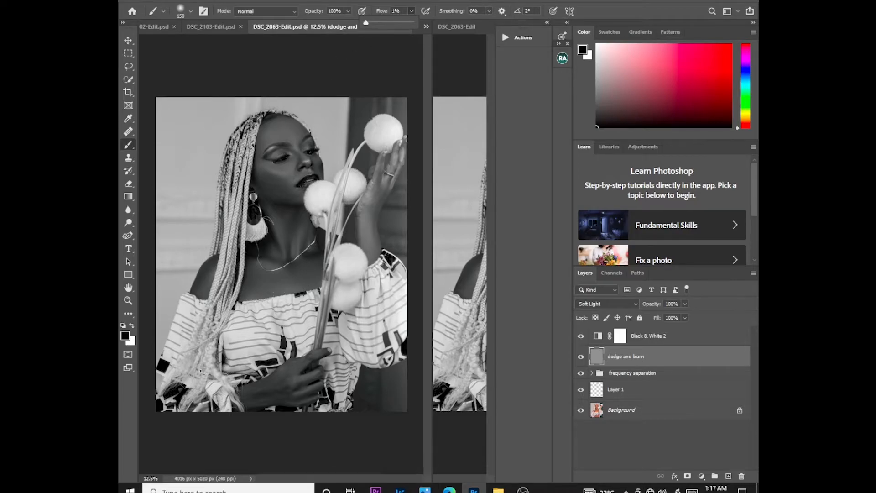
key("x")
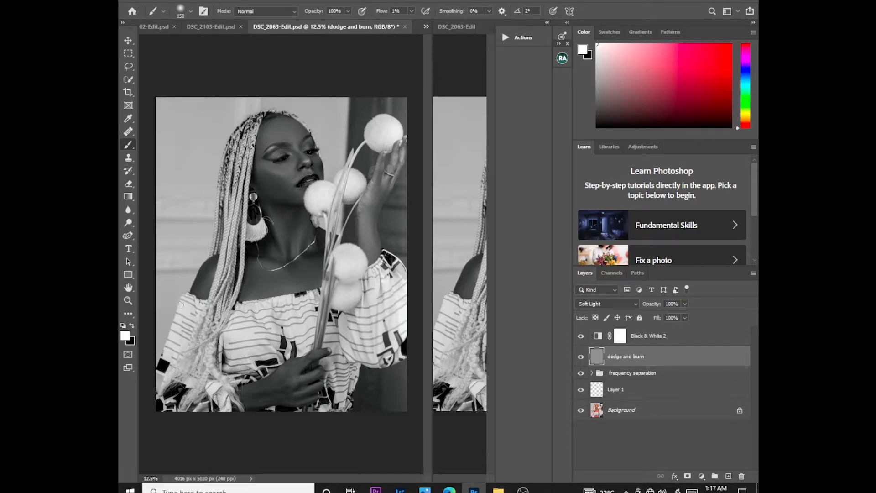
key("x")
key("x")
Step: Zoom in on the face and widen the second view of the photo for side-by-side comparison
scroll(309, 211, "up", 3)
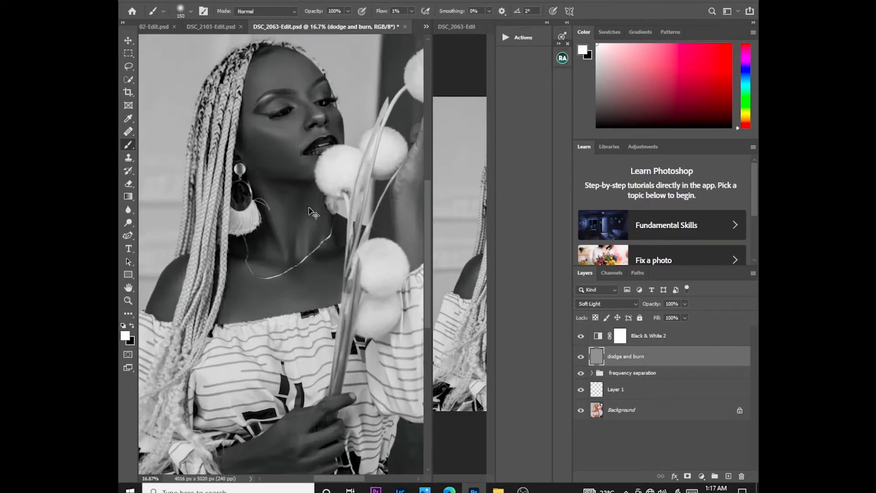
left_click_drag(429, 251, 362, 223)
left_click_drag(428, 477, 437, 474)
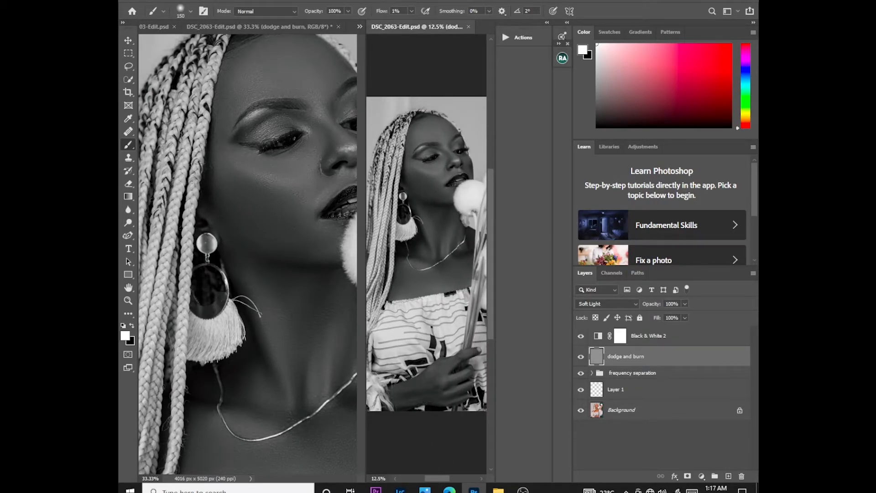
Step: Lighten the cheekbone highlight on the dodge and burn layer with the white brush at 1% flow and size 100
right_click(130, 146)
left_click(164, 146)
left_click(410, 11)
key("bracketright")
key("bracketright")
left_click(283, 191)
key("bracketleft")
key("bracketleft")
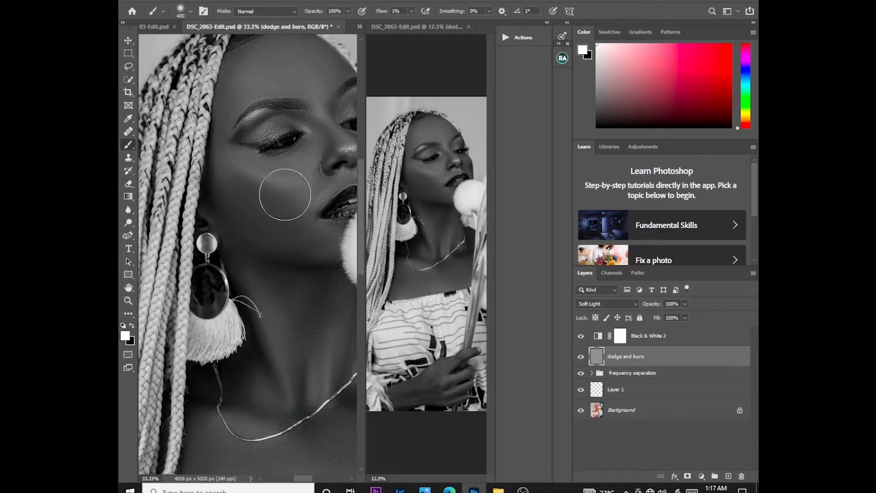
key("bracketleft")
key("bracketleft")
key("bracketleft")
key("bracketleft")
key("bracketleft")
key("bracketleft")
key("bracketright")
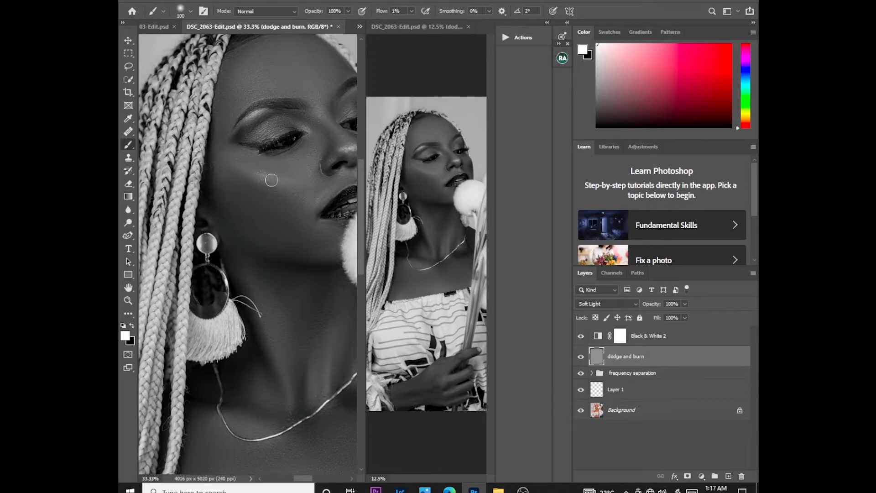
Step: Compare the face with and without the dodge and burn layer
left_click(581, 358)
left_click(581, 358)
left_click(581, 358)
left_click(581, 358)
Step: Lighten the small highlights around the eye and face with the white brush reduced to size 60
mouse_move(267, 131)
left_mouse_down()
mouse_move(255, 124)
mouse_move(263, 112)
left_mouse_up()
key("bracketleft")
key("bracketleft")
key("bracketleft")
key("bracketleft")
key("bracketleft")
key("bracketright")
key("bracketright")
key("bracketleft")
key("bracketleft")
key("bracketleft")
left_click_drag(305, 480, 309, 480)
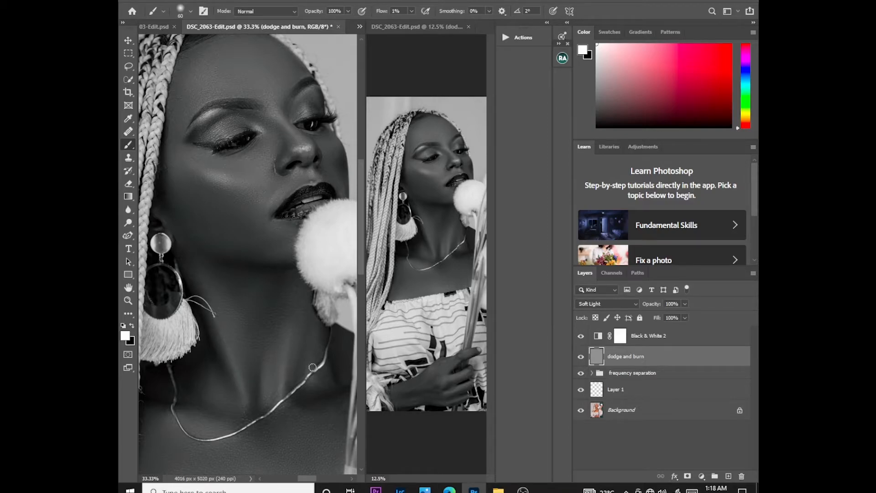
Step: Lighten the highlights on the neck with the white brush enlarged to size 125
key("bracketright")
key("bracketright")
key("bracketright")
key("bracketright")
key("bracketright")
left_click_drag(308, 479, 298, 479)
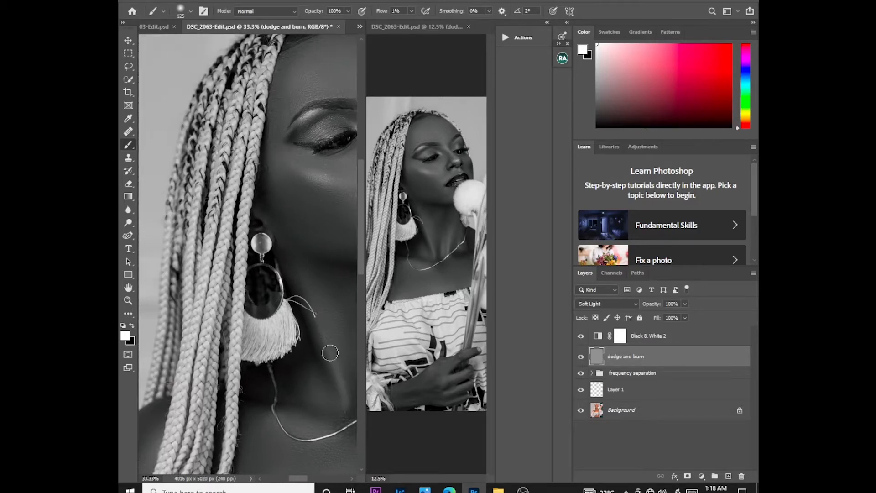
Step: Lighten the collarbones and upper chest with the white brush enlarged to size 200
left_click_drag(360, 254, 361, 274)
key("bracketright")
key("bracketright")
key("bracketright")
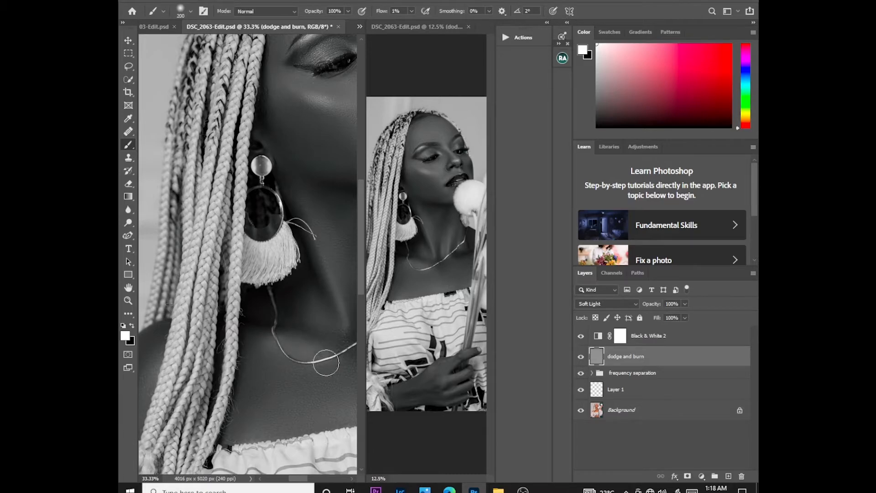
mouse_move(277, 398)
left_mouse_down()
mouse_move(358, 376)
mouse_move(233, 336)
mouse_move(193, 348)
left_mouse_up()
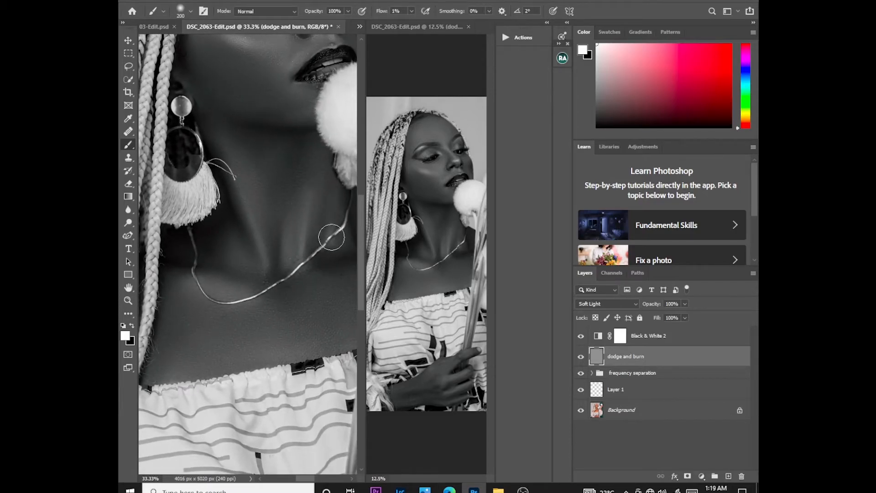
mouse_move(318, 345)
left_mouse_down()
mouse_move(248, 364)
mouse_move(240, 325)
mouse_move(307, 319)
mouse_move(351, 341)
left_mouse_up()
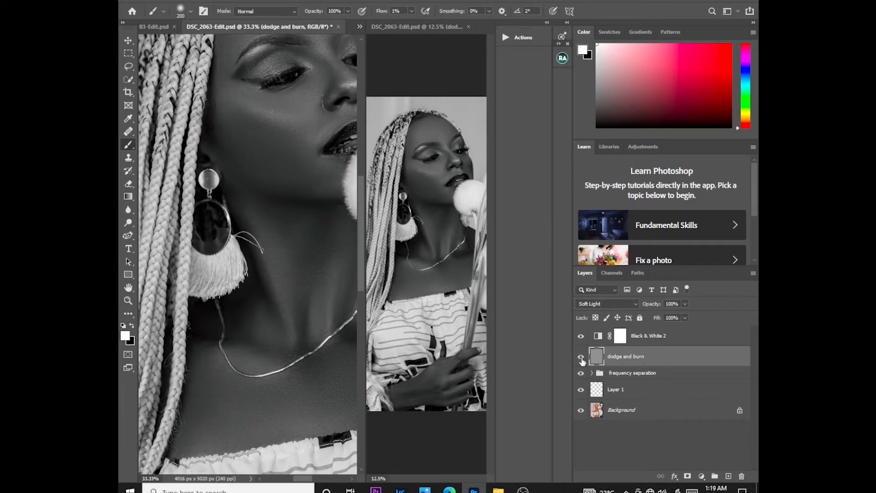
Step: Compare the portrait in color with and without the dodge and burn layer, then restore the Black & White view
key("ctrl+minus")
key("ctrl+minus")
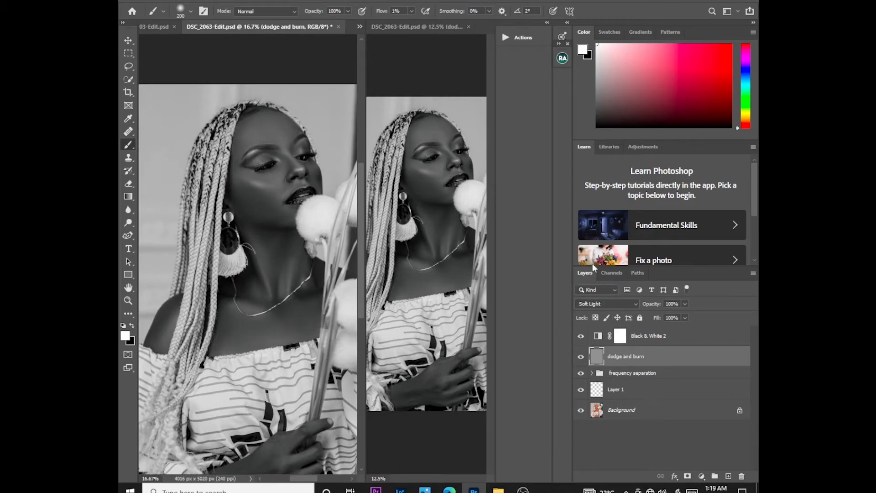
left_click(581, 336)
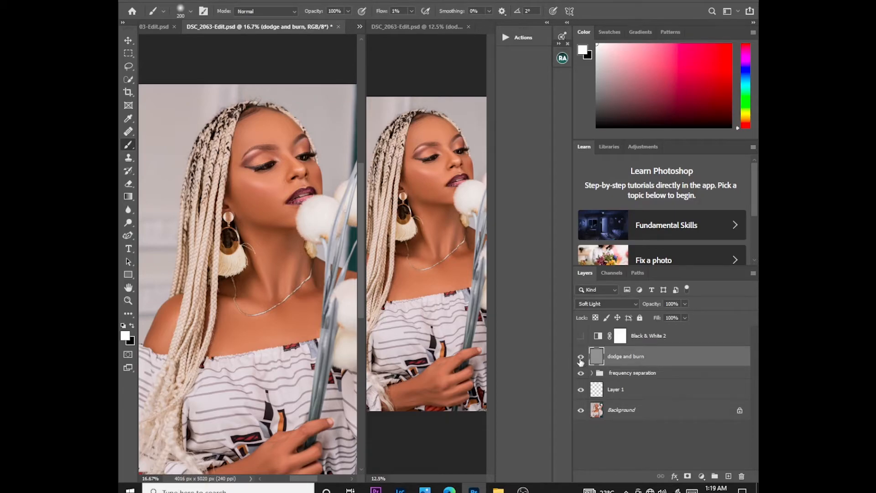
left_click(580, 361)
left_click(579, 361)
left_click(579, 361)
left_click(581, 336)
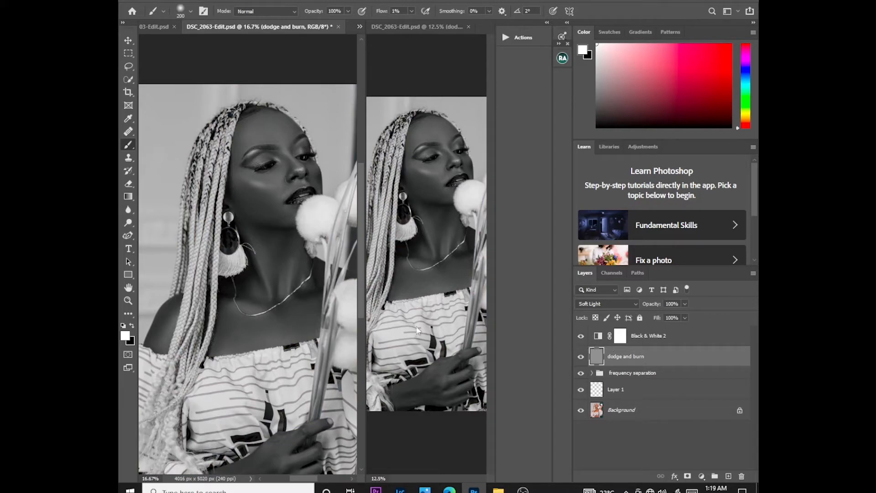
Step: Darken the shadow beneath the cheekbone with the black brush, reducing its size to 125
right_click(126, 143)
left_click(166, 144)
key("x")
key("ctrl+plus")
key("ctrl+plus")
key("ctrl+plus")
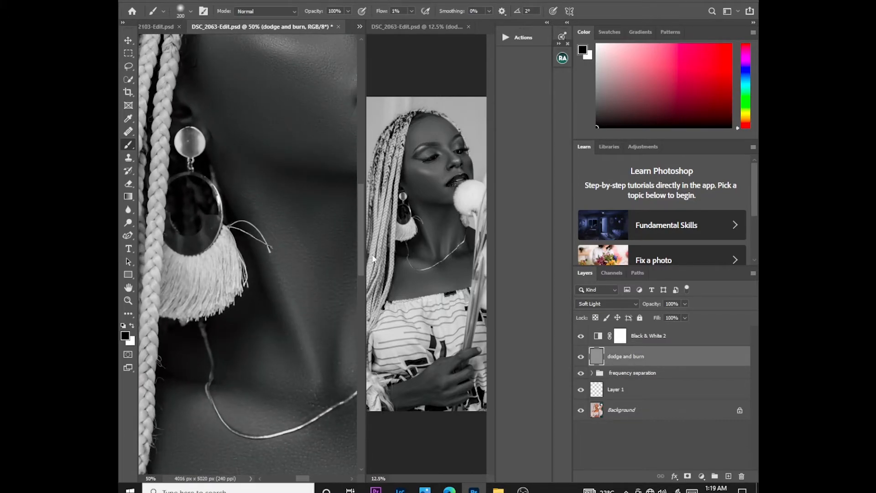
left_click_drag(361, 248, 356, 224)
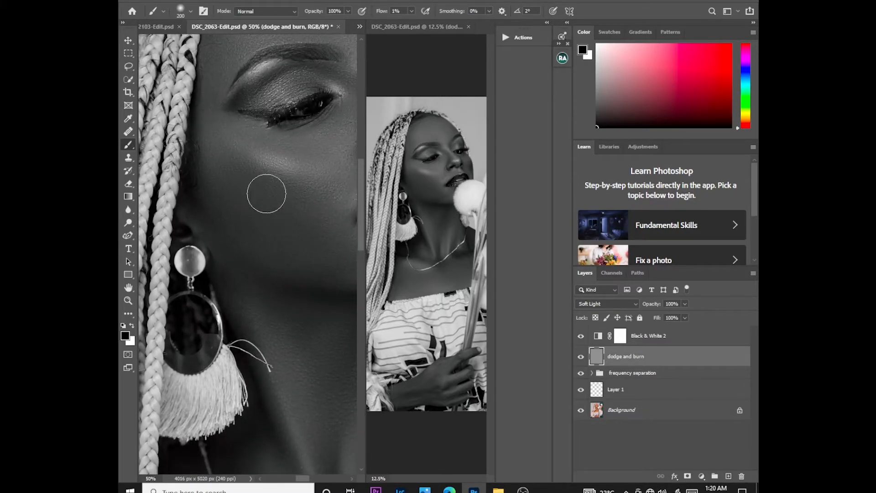
key("bracketleft")
key("bracketleft")
key("bracketleft")
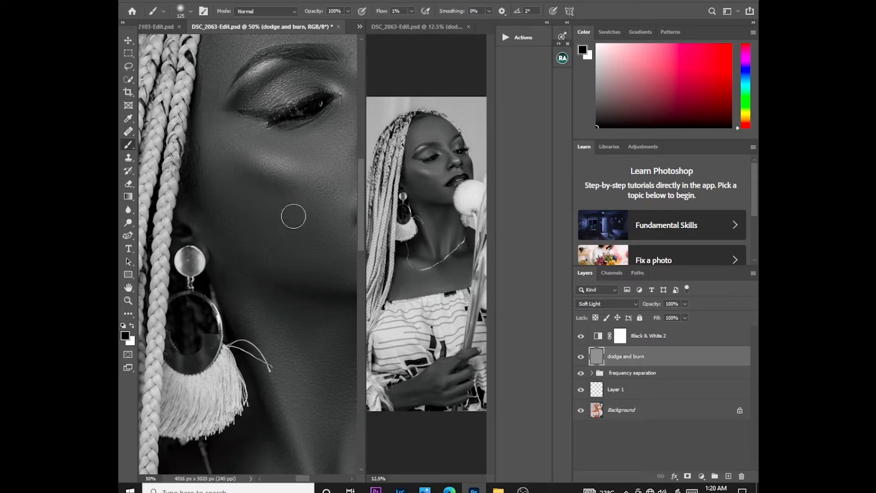
Step: Darken the shadows around the nose with the black brush reduced to size 60
left_click_drag(303, 479, 312, 480)
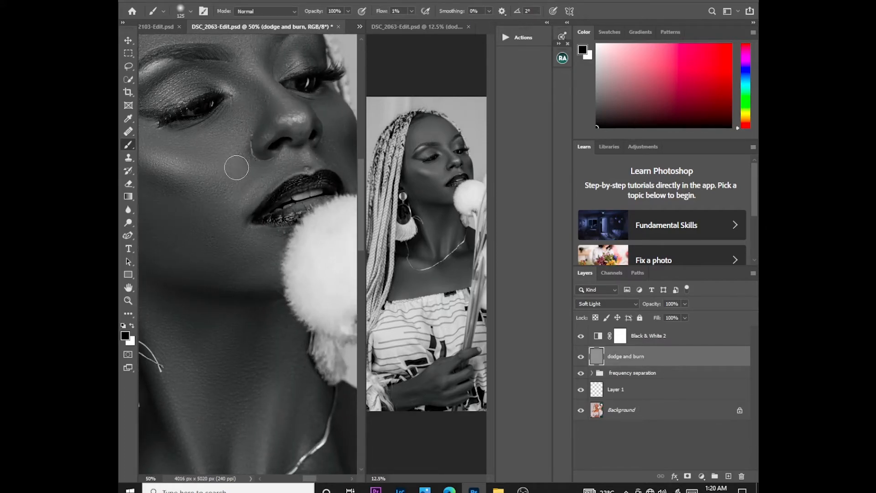
key("bracketleft")
key("bracketleft")
key("bracketleft")
key("bracketleft")
key("bracketleft")
mouse_move(272, 52)
left_mouse_down()
mouse_move(299, 104)
mouse_move(269, 55)
left_mouse_up()
Step: Sample a dark gray beside the nose in the zoomed view and darken the shadow between the nose bridge and eye
left_click(378, 220)
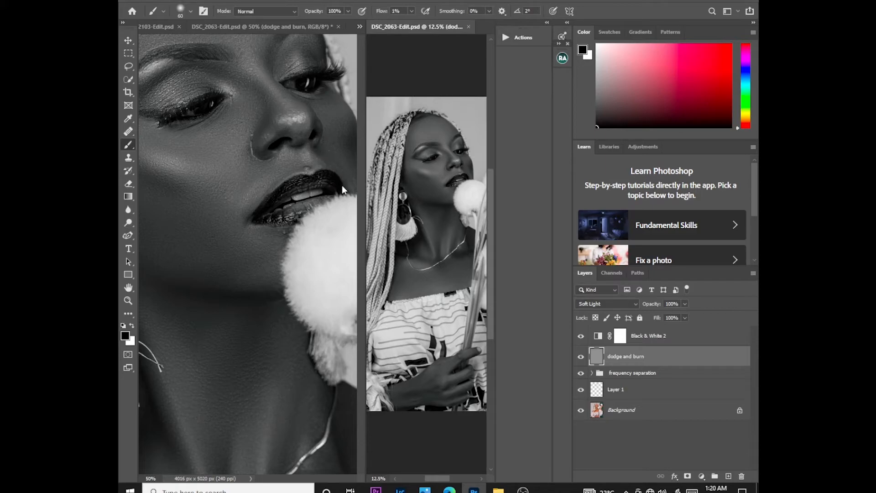
left_click(317, 143, "alt")
left_click(306, 114)
mouse_move(306, 115)
left_mouse_down()
mouse_move(296, 213)
mouse_move(289, 208)
left_mouse_up()
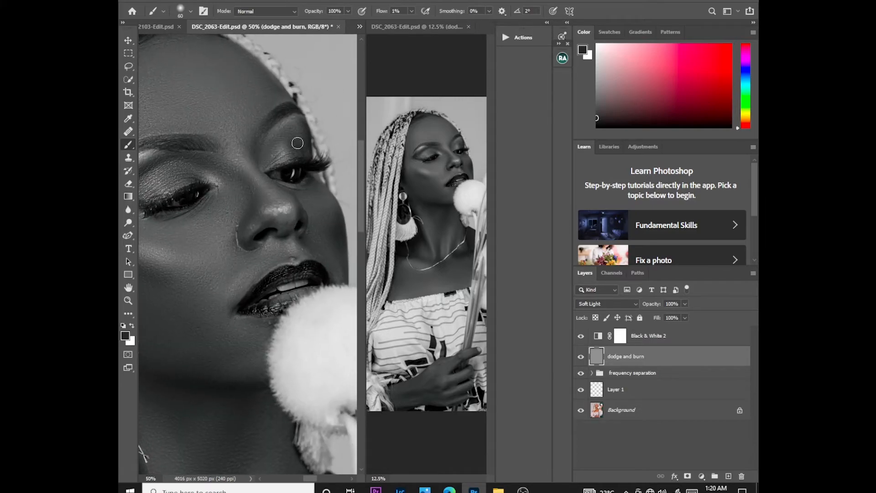
mouse_move(274, 145)
left_mouse_down()
mouse_move(302, 147)
mouse_move(293, 136)
mouse_move(273, 158)
mouse_move(273, 143)
mouse_move(298, 142)
mouse_move(300, 133)
mouse_move(289, 161)
mouse_move(278, 150)
mouse_move(259, 165)
mouse_move(260, 145)
mouse_move(271, 188)
mouse_move(259, 146)
mouse_move(266, 130)
mouse_move(263, 173)
mouse_move(280, 186)
left_mouse_up()
Step: Darken the cheek hollow below the cheekbone with the dark gray brush enlarged to size 150
key("bracketright")
key("bracketright")
key("bracketright")
key("bracketright")
key("bracketright")
key("bracketright")
left_click_drag(277, 324, 392, 330)
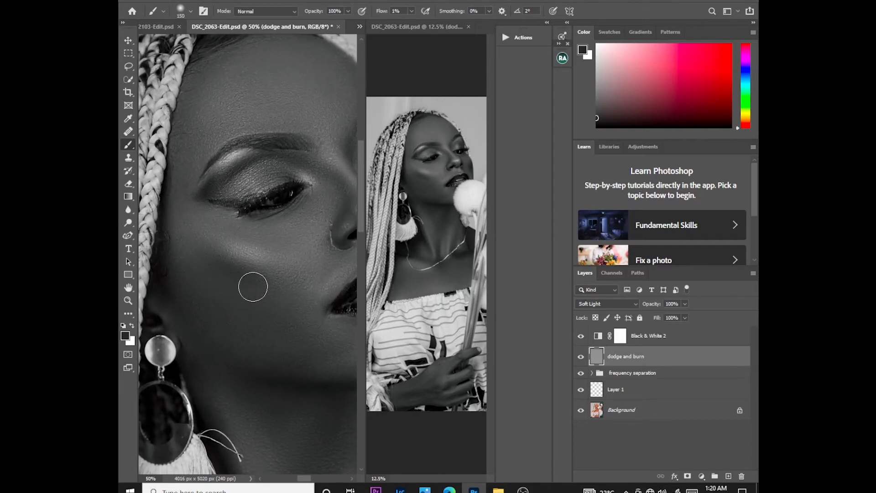
Step: Hide the Black & White adjustment layer to show the whole dodged and burned portrait in color
scroll(218, 258, "down", 4)
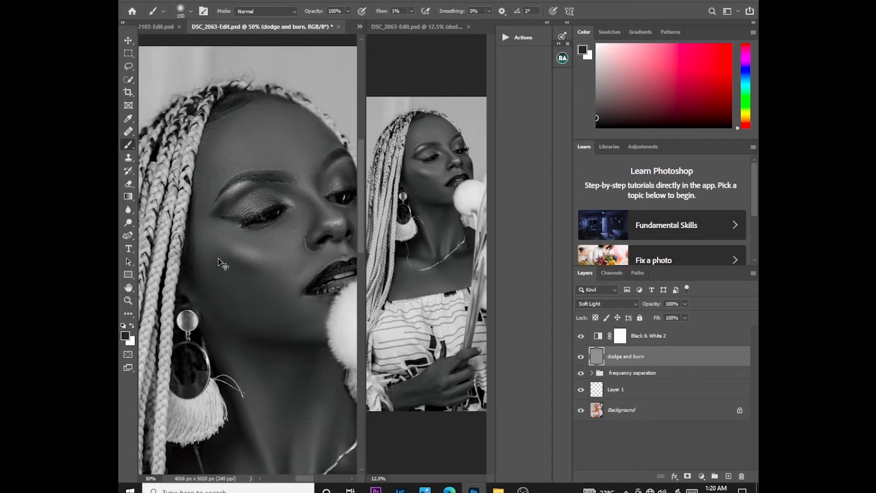
left_click(581, 337)
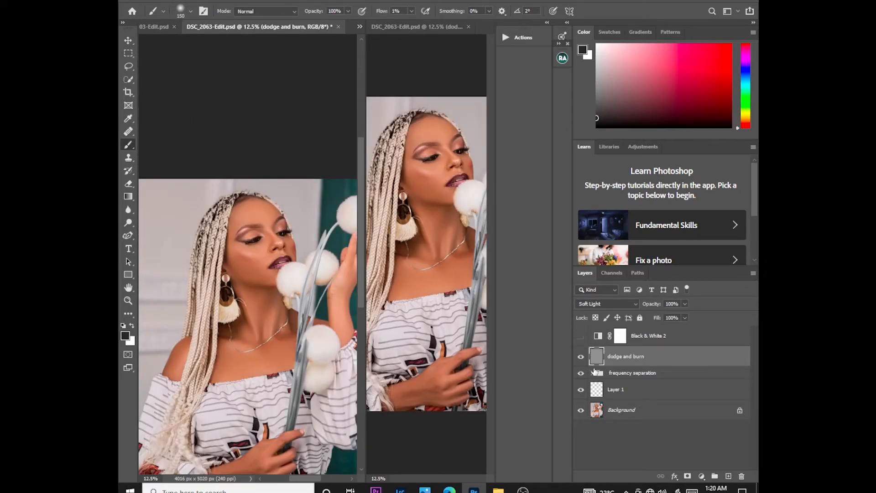
Step: Compare the portrait with and without the dodge and burn layer by toggling its visibility
left_click(581, 357)
left_click(581, 359)
left_click(581, 359)
left_click(581, 359)
left_click(581, 359)
left_click(581, 359)
Step: Swap the foreground and background colors so that white is the brush color
key("x")
key("x")
key("x")
scroll(188, 348, "down", 1)
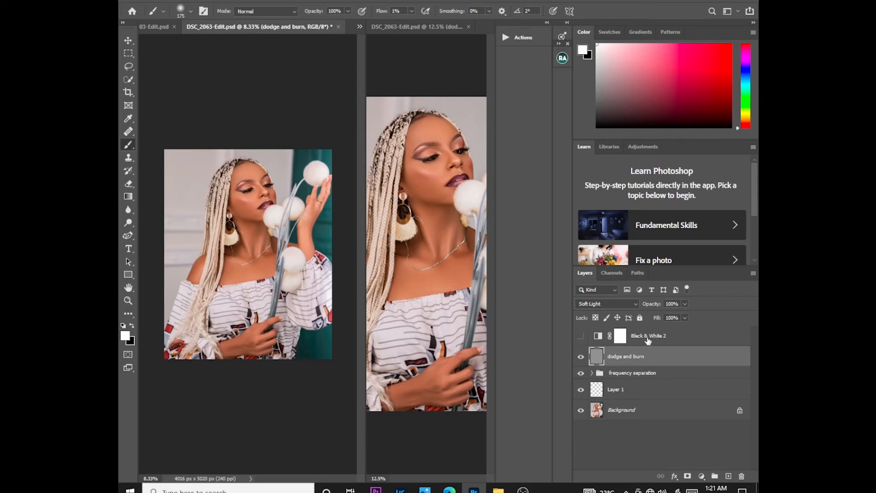
Step: Delete the Black & White 2 adjustment layer that served as the visual aid
left_click(648, 340, "ctrl")
left_click(635, 376, "ctrl")
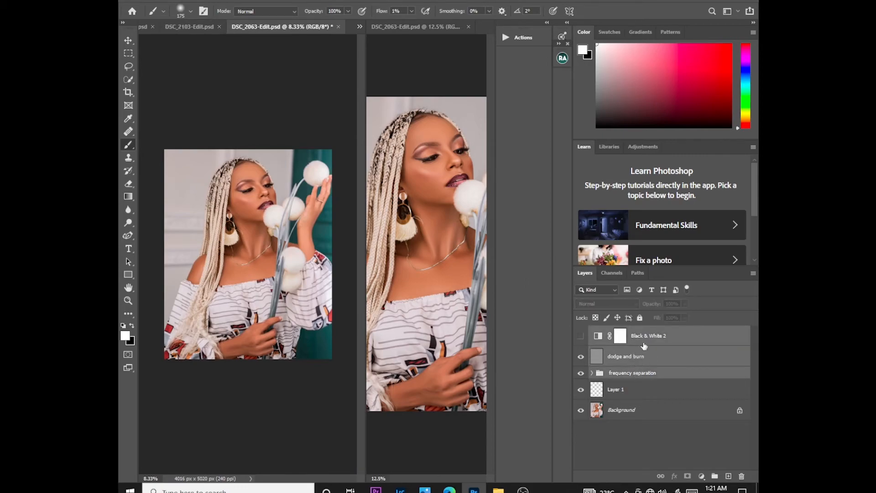
left_click(644, 343)
key("Delete")
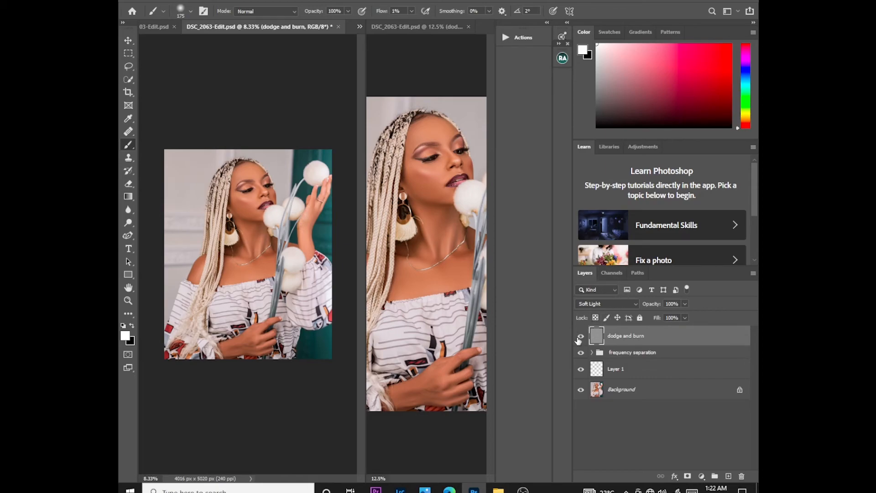
Step: Examine the effect of the dodge and burn layer on the whole portrait by repeatedly hiding and showing it
left_click(580, 336)
left_click(580, 336)
left_click(581, 338)
left_click(581, 339)
left_click(582, 337)
left_click(581, 338)
left_click(581, 338)
left_click(581, 338)
Step: Lower the dodge and burn layer's opacity to 46% and duplicate the layer
left_click(685, 303)
left_click_drag(687, 315, 662, 323)
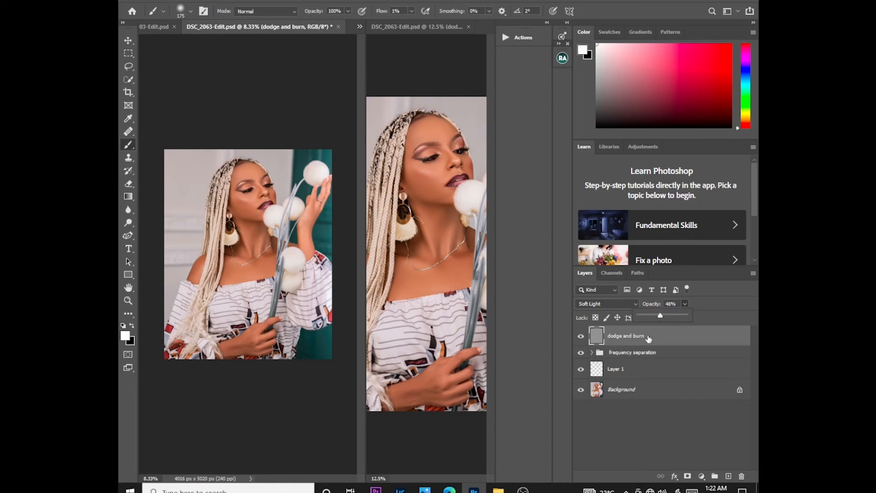
key("ctrl+j")
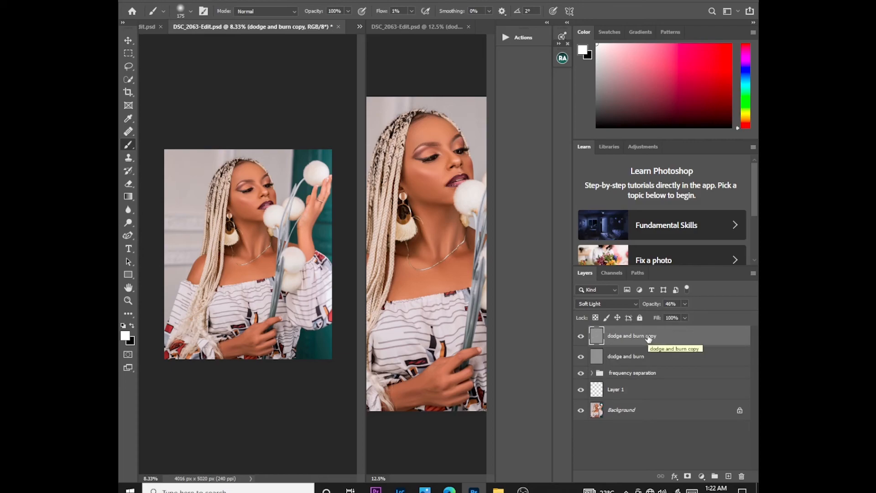
Step: Set the duplicated layer's opacity to 18% and group both dodge and burn layers
left_click_drag(685, 303, 675, 324)
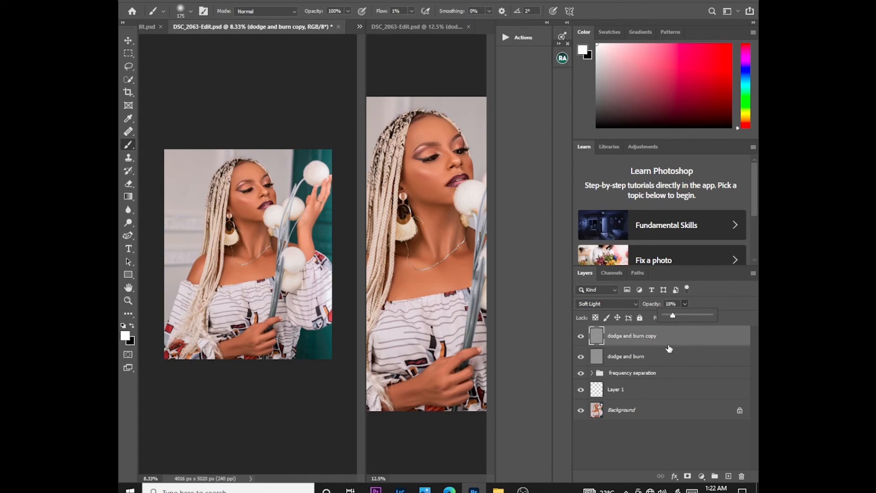
left_click(638, 358, "shift")
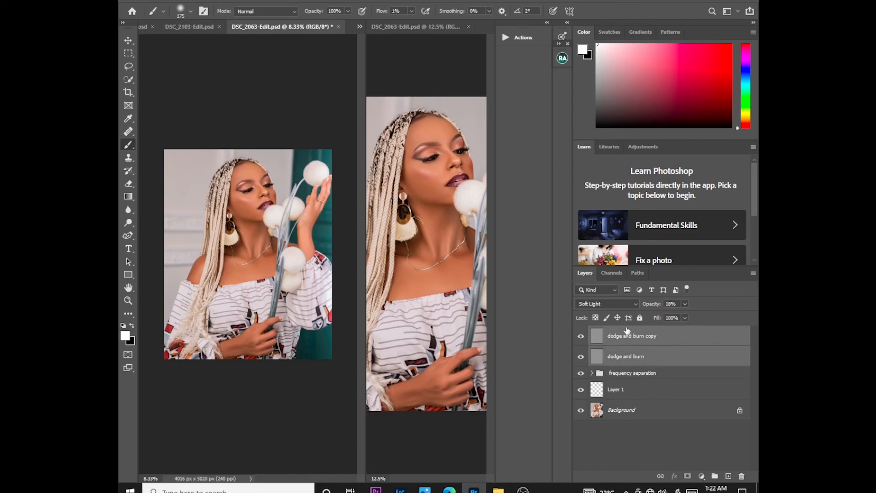
key("ctrl+g")
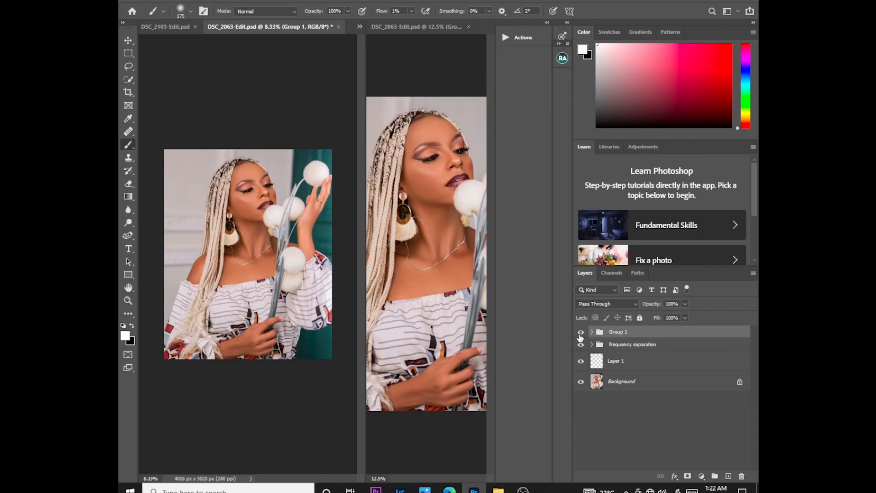
Step: Widen the second document view and bring the whole edited portrait into it for inspection
key("ctrl+minus")
key("ctrl+minus")
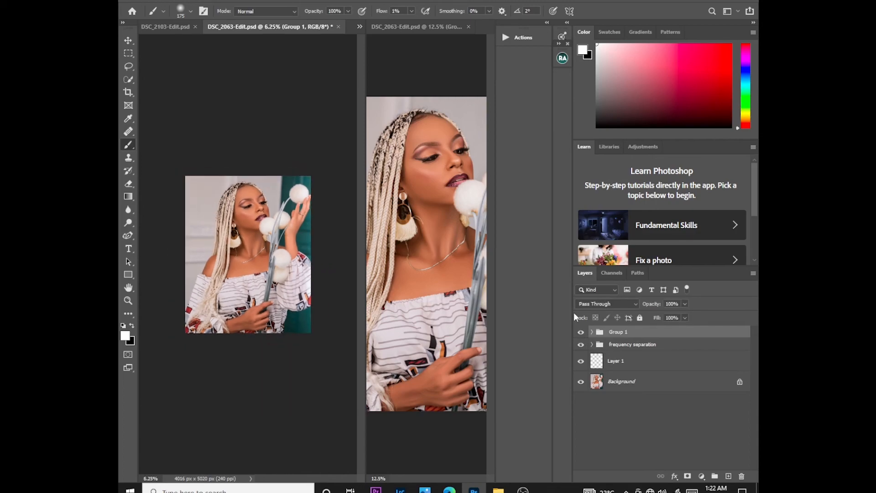
left_click_drag(366, 256, 235, 282)
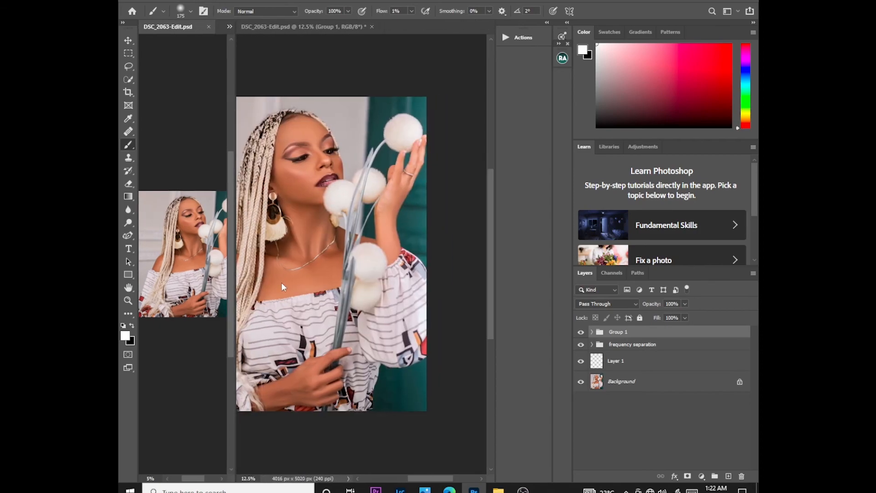
left_click(293, 291)
left_click_drag(424, 479, 413, 481)
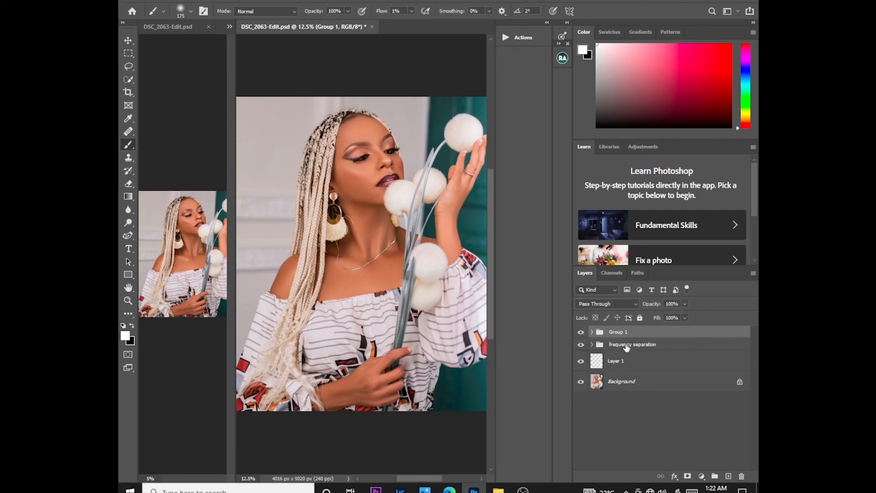
Step: Expand Group 1 and set the opacity of the dodge and burn copy layer to 35%
left_click(591, 331)
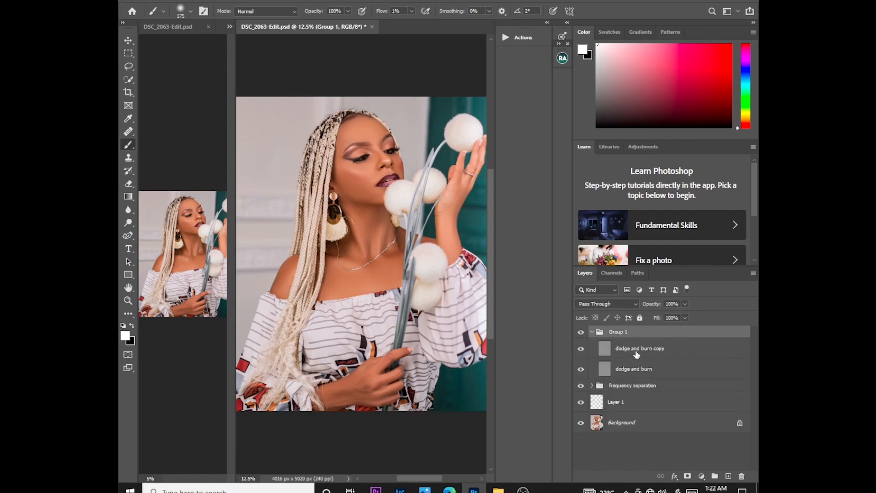
left_click(636, 350)
left_click(684, 304)
left_click_drag(691, 314, 693, 315)
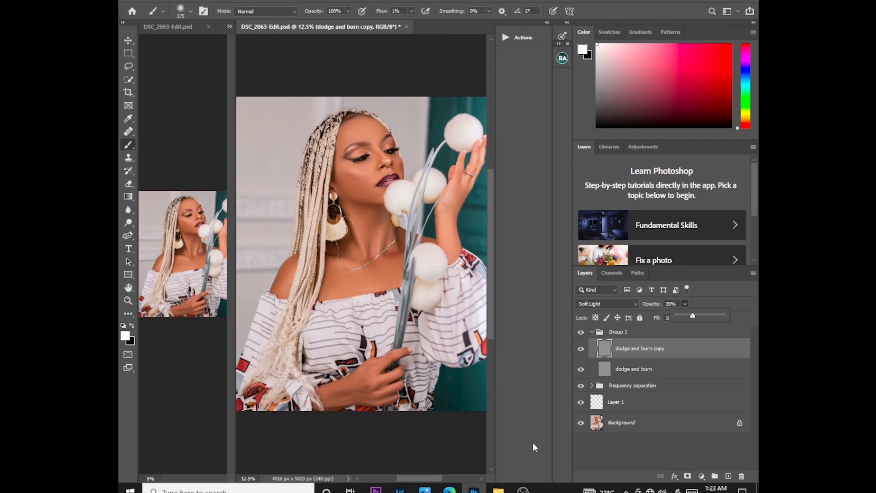
left_click(523, 490)
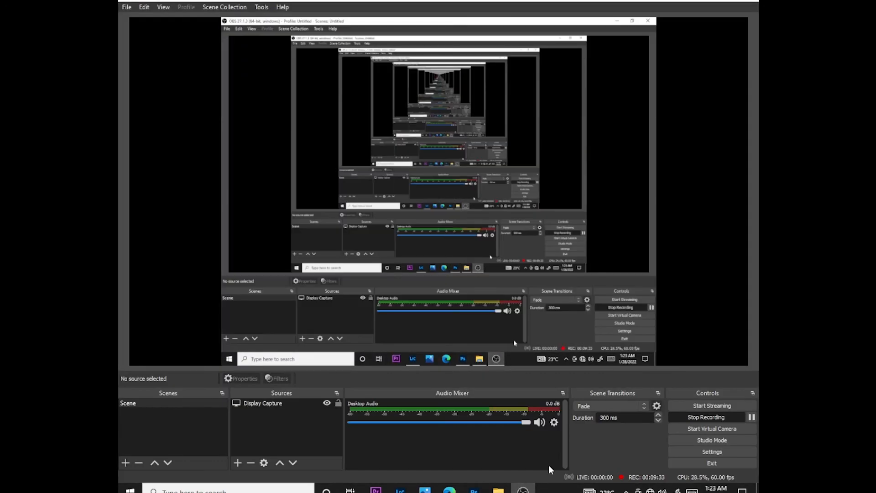